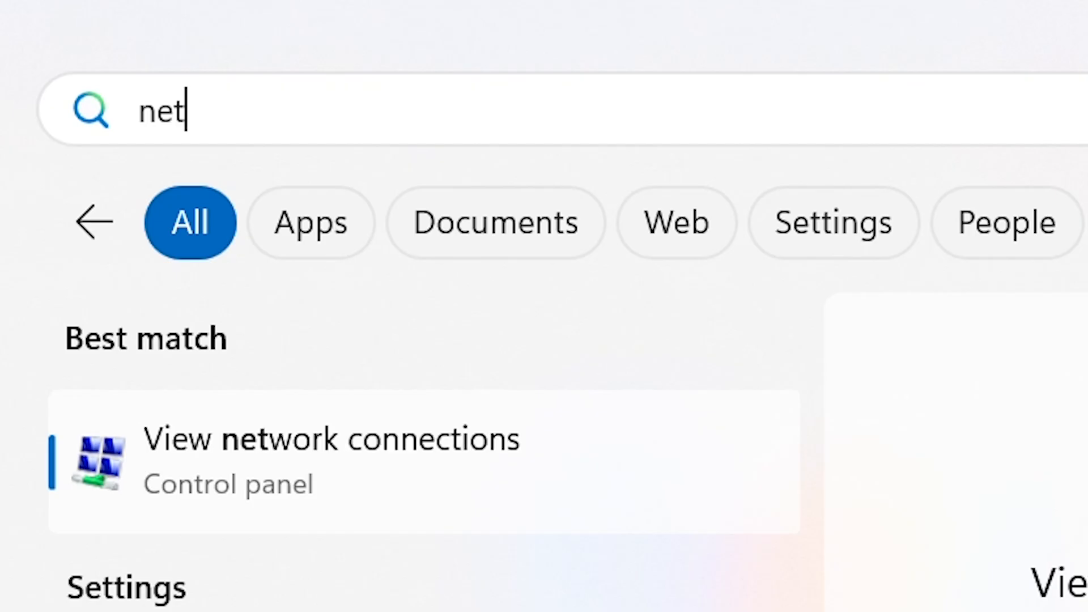
Step: Search Windows for "network" and open View network connections
{"action": "type", "text": "work"}
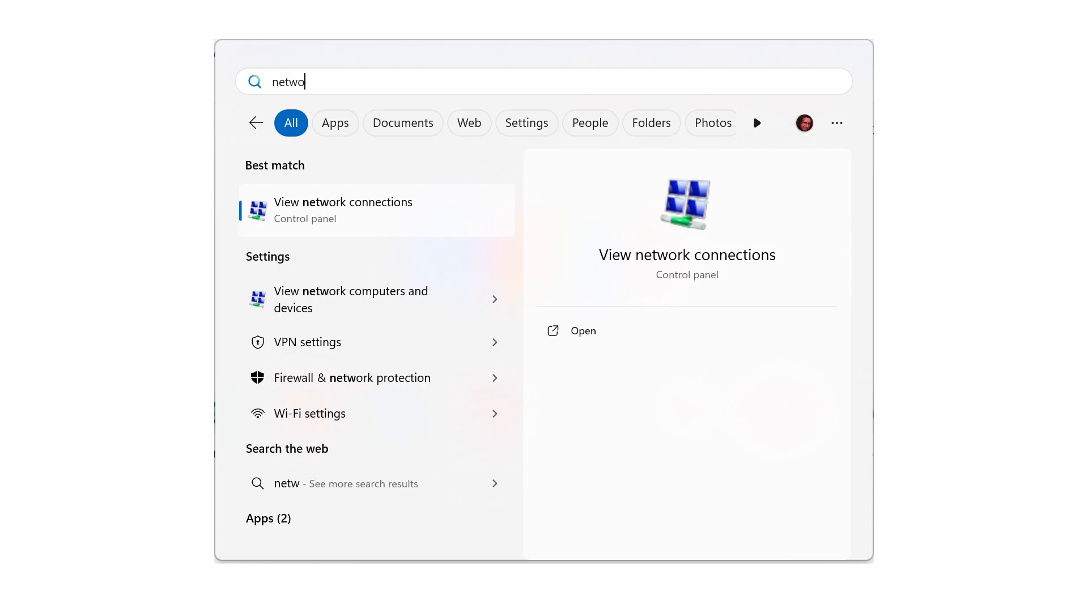
{"action": "type", "text": "ork"}
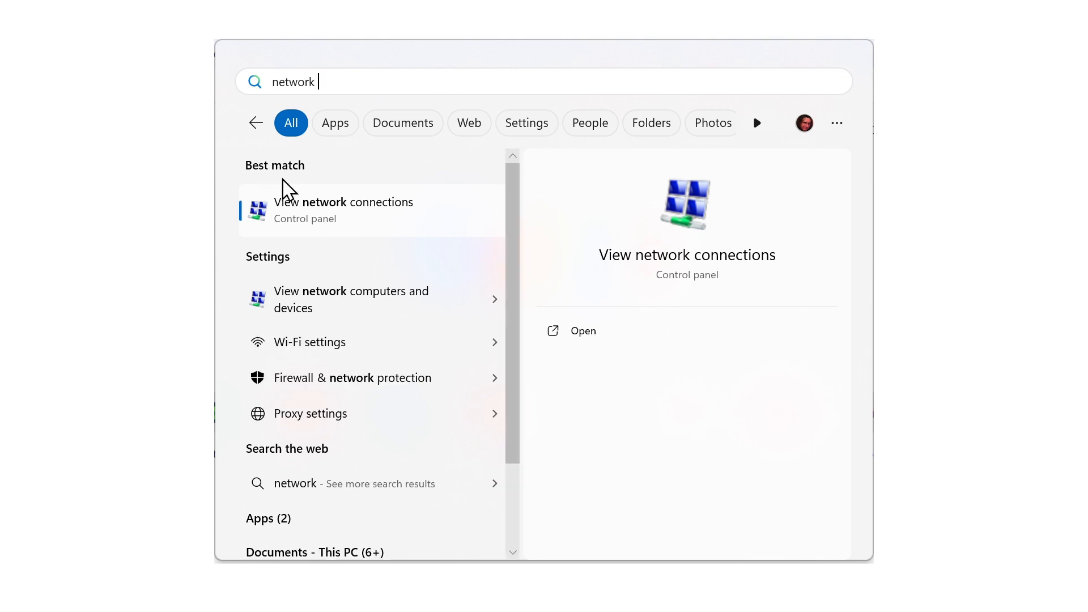
{"action": "left_click", "coordinate": [306, 222]}
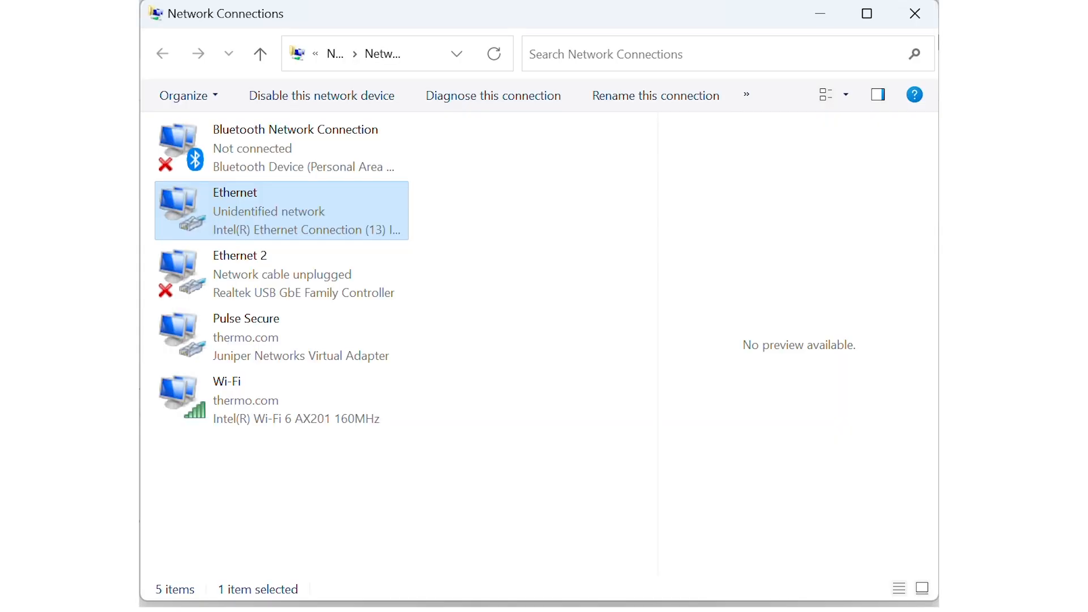
Step: Open the Internet Protocol Version 4 (TCP/IPv4) properties of the Ethernet connection
{"action": "double_click", "coordinate": [216, 209]}
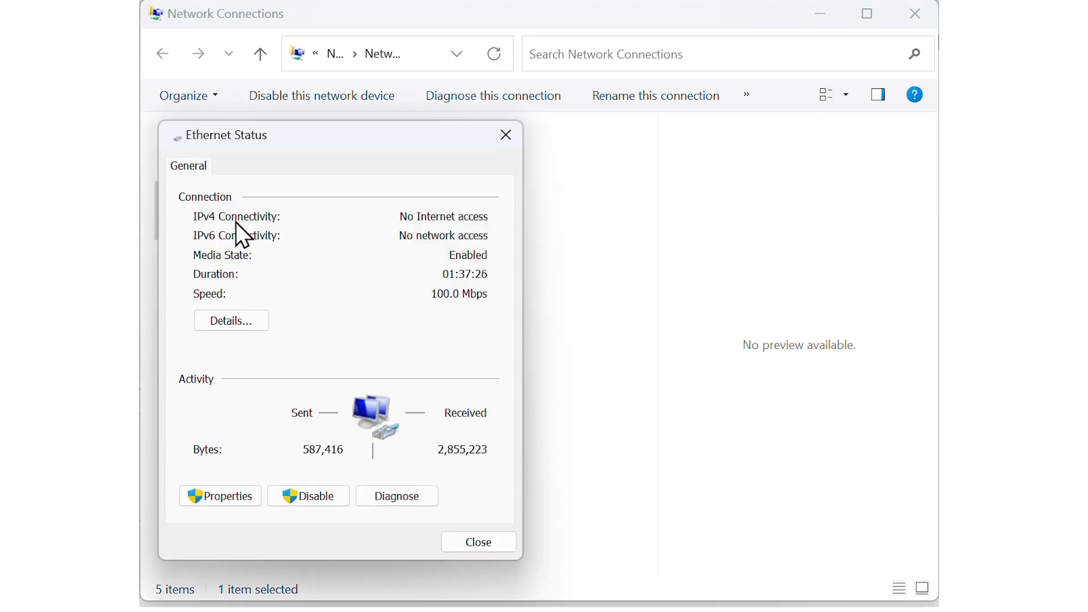
{"action": "left_click", "coordinate": [230, 495]}
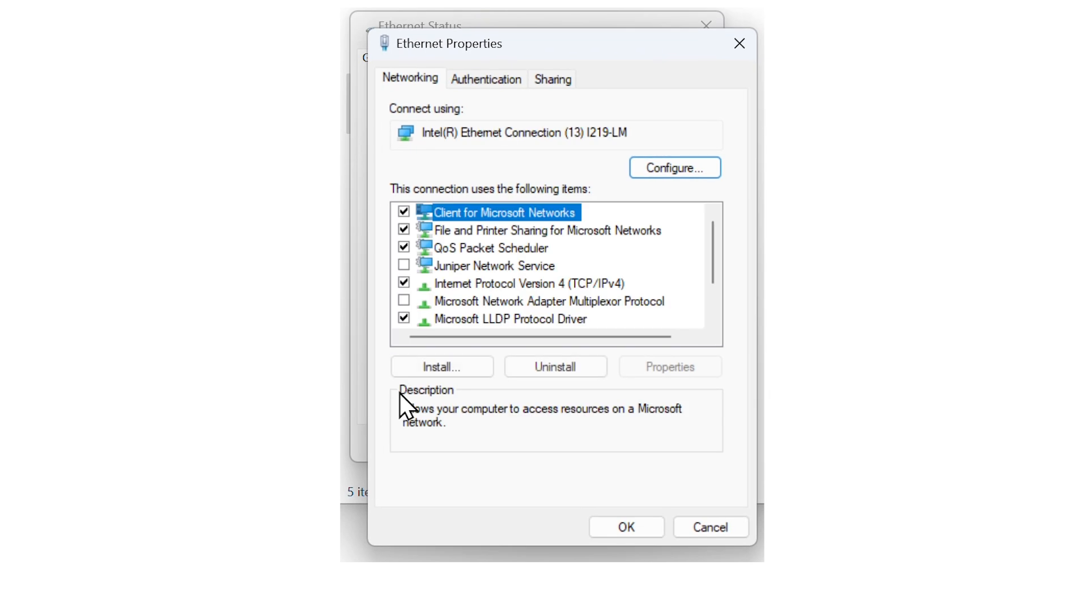
{"action": "left_click", "coordinate": [477, 283]}
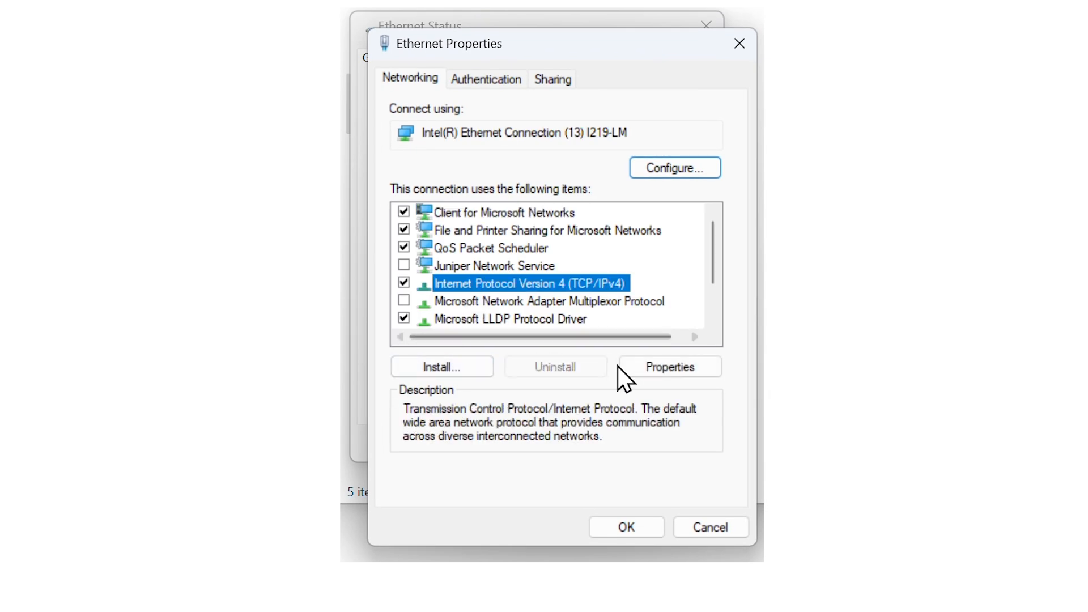
{"action": "left_click", "coordinate": [670, 367]}
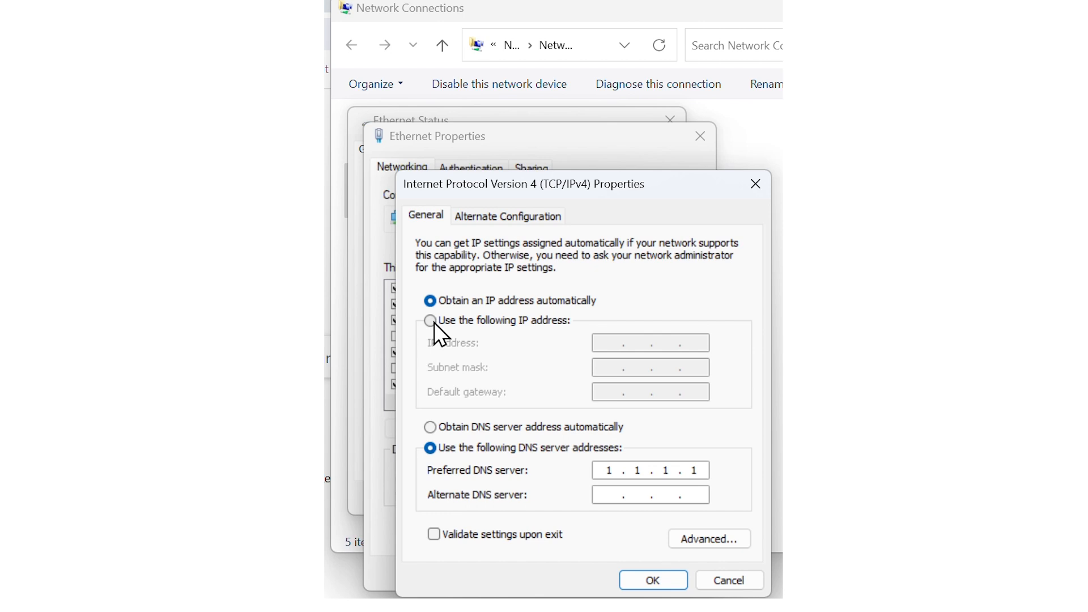
Step: Switch the Ethernet connection to a manually specified IP address and set it to 172.16.0.10
{"action": "left_click", "coordinate": [434, 324]}
{"action": "left_click", "coordinate": [600, 345]}
{"action": "type", "text": "172 . "}
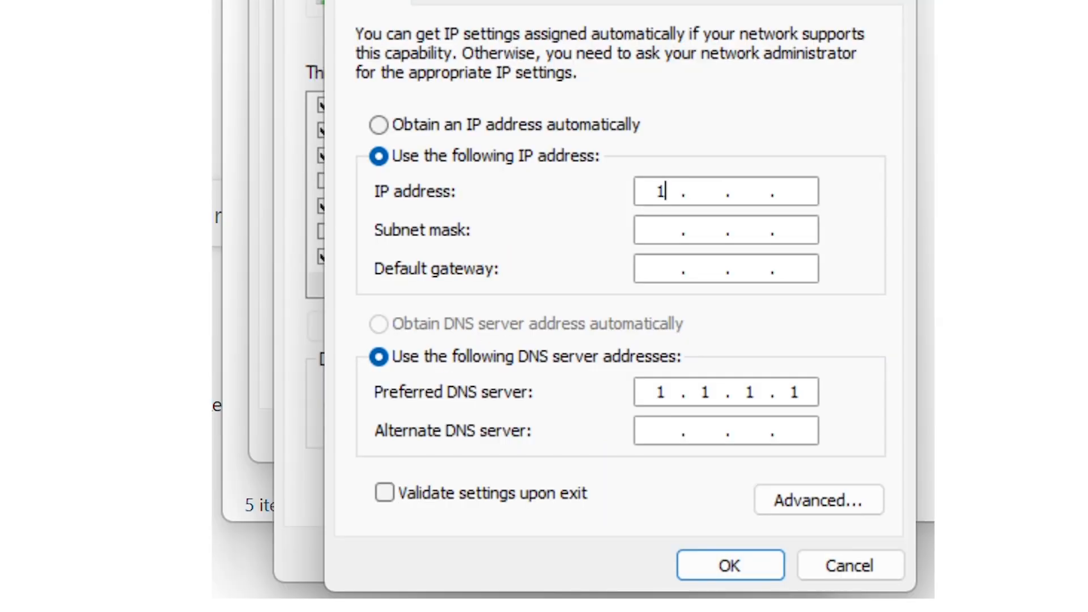
{"action": "type", "text": "16"}
{"action": "key", "text": "Tab"}
{"action": "left_click", "coordinate": [759, 190]}
{"action": "type", "text": "0"}
{"action": "left_click", "coordinate": [798, 190]}
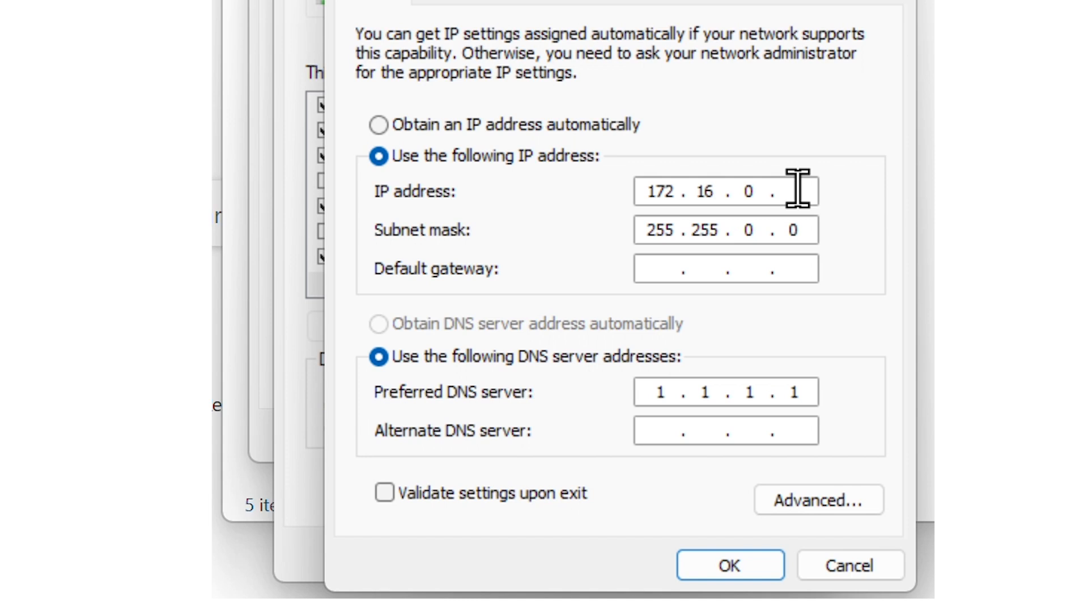
{"action": "type", "text": "10"}
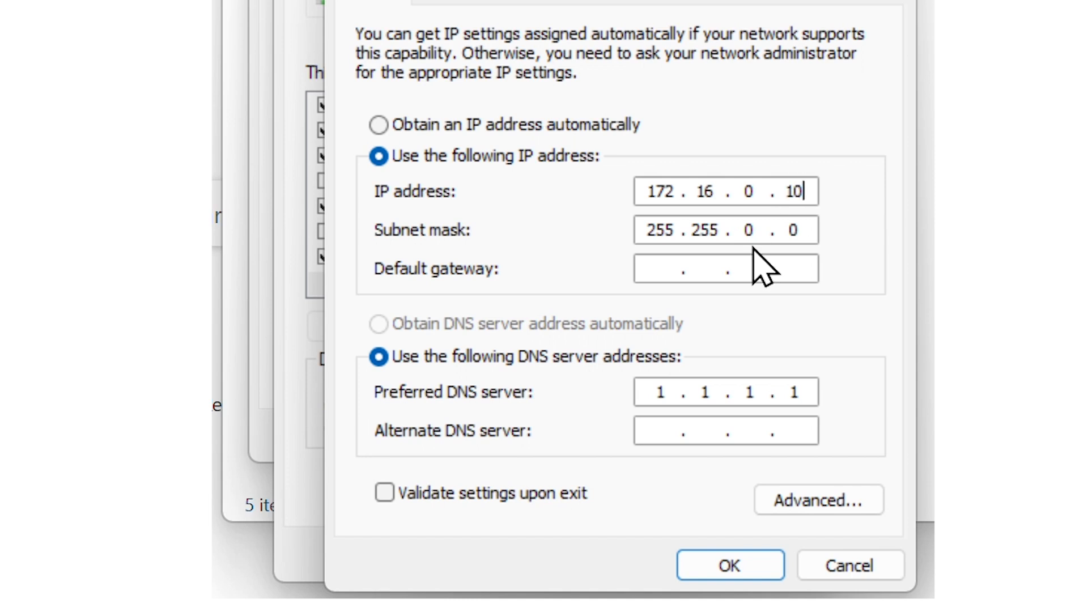
Step: Set the subnet mask to 255.255.255.0 and accept the IPv4 settings
{"action": "left_click", "coordinate": [758, 228]}
{"action": "key", "text": "BackSpace"}
{"action": "type", "text": "255 ."}
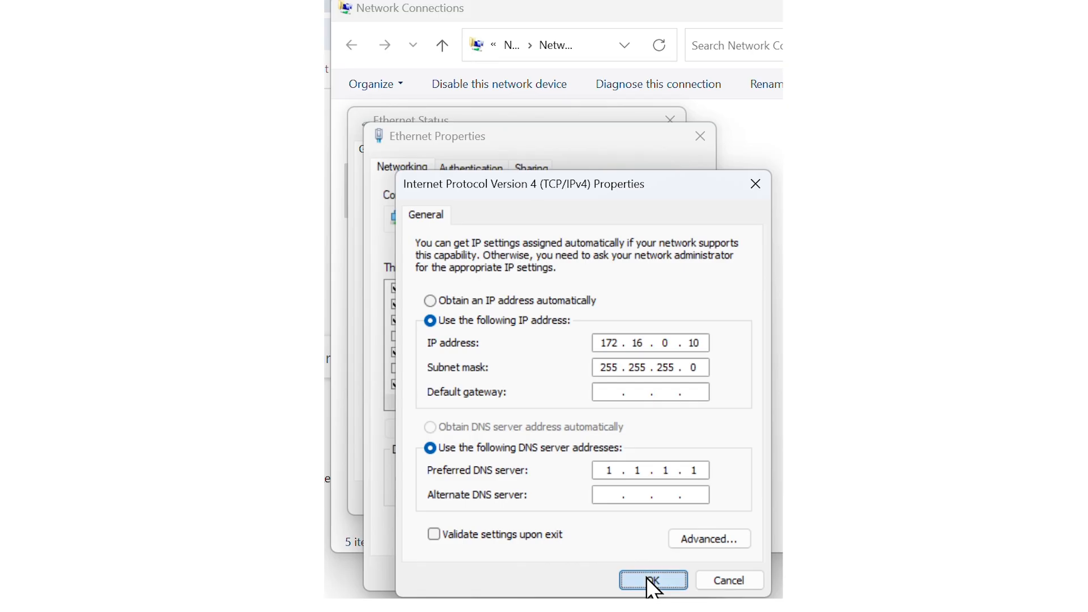
{"action": "left_click", "coordinate": [751, 559]}
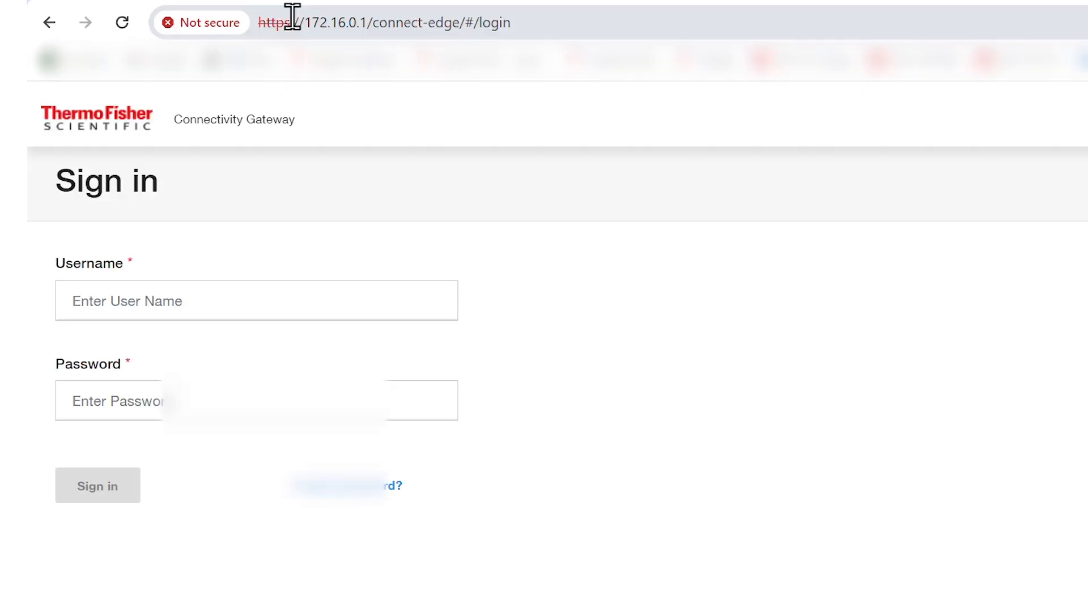
Step: Sign in to the Connectivity Gateway page in the browser with the username admin and the account password
{"action": "left_click", "coordinate": [157, 301]}
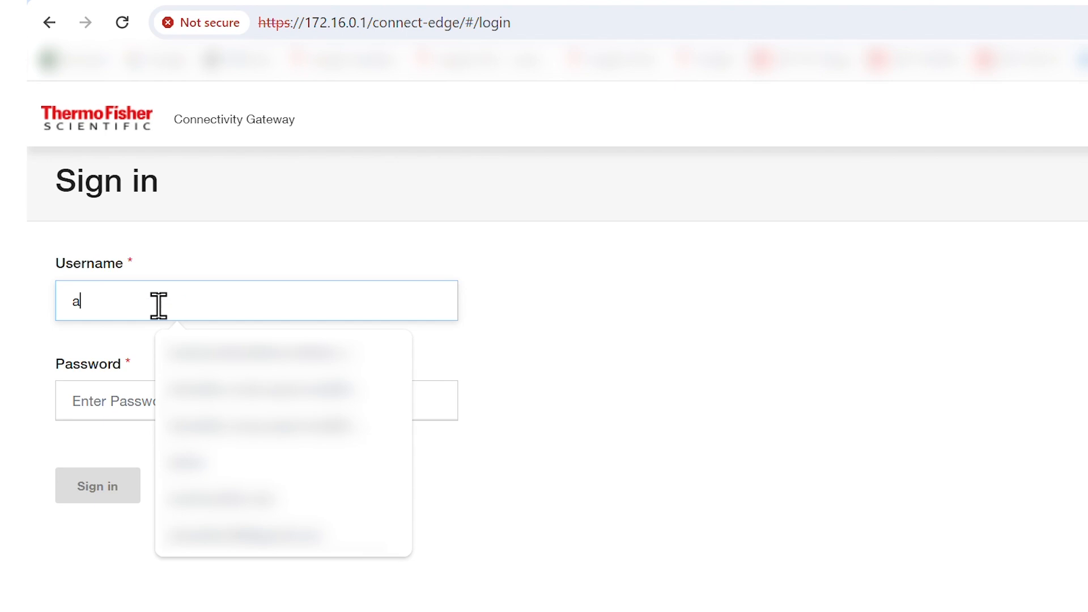
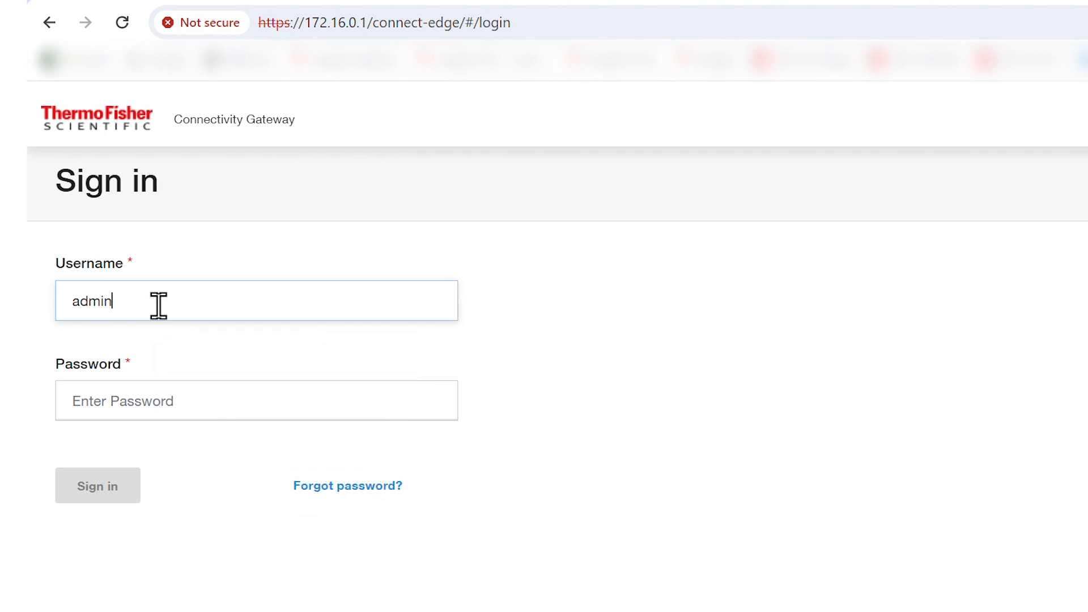
{"action": "key", "text": "Tab"}
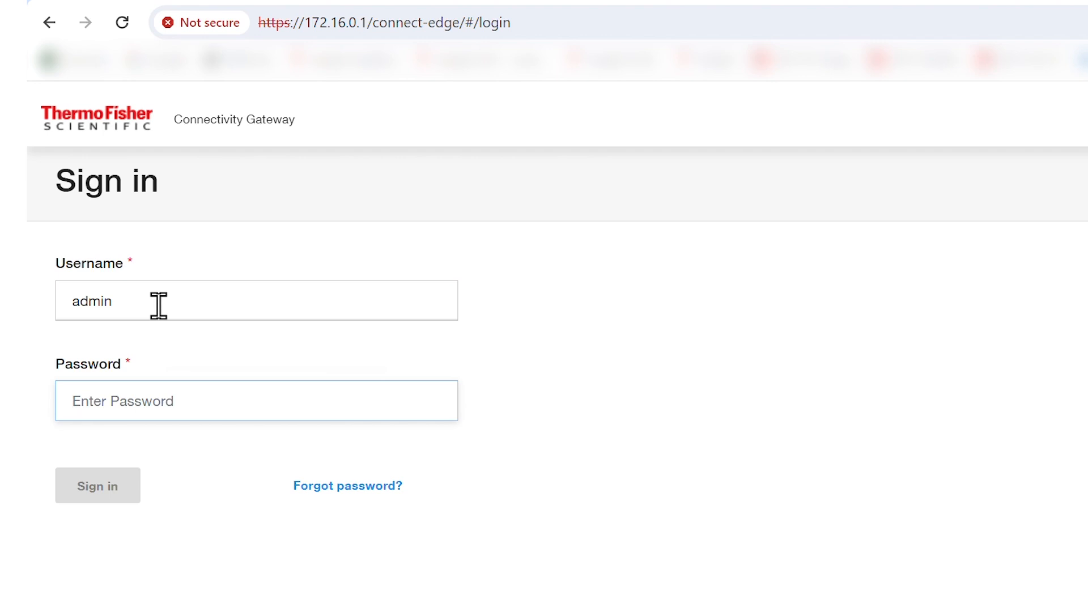
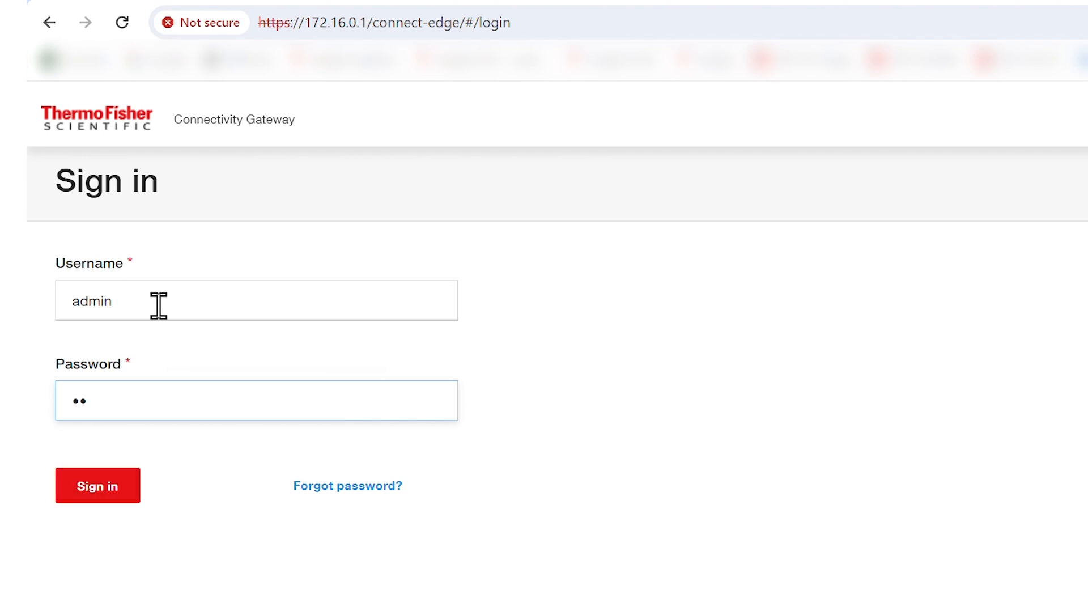
{"action": "left_click", "coordinate": [97, 485]}
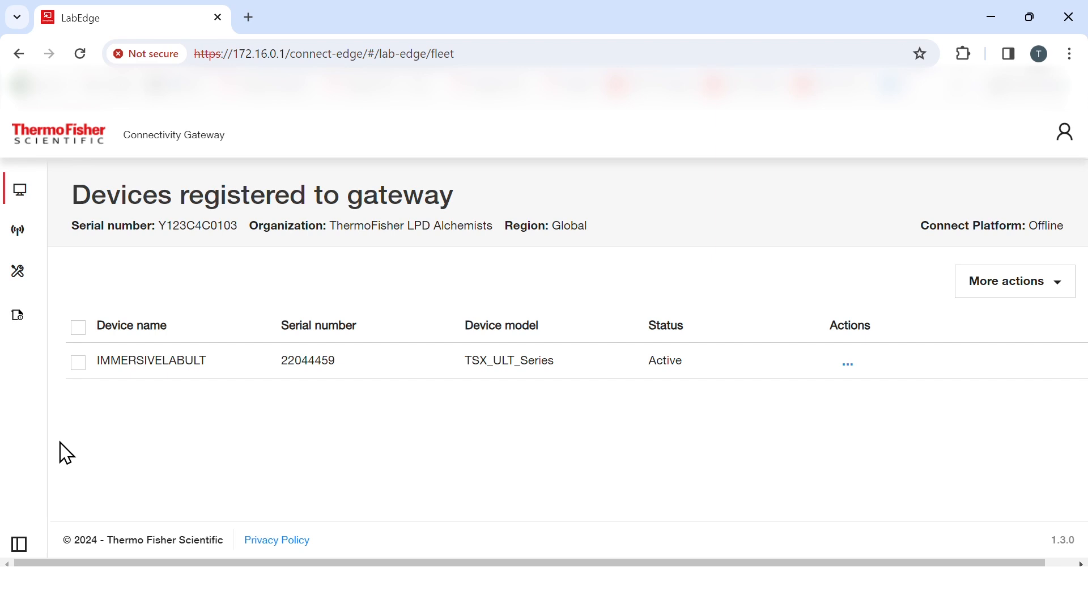
Step: Open the gateway's network configuration and review its Internet and local connection settings
{"action": "left_click", "coordinate": [22, 242]}
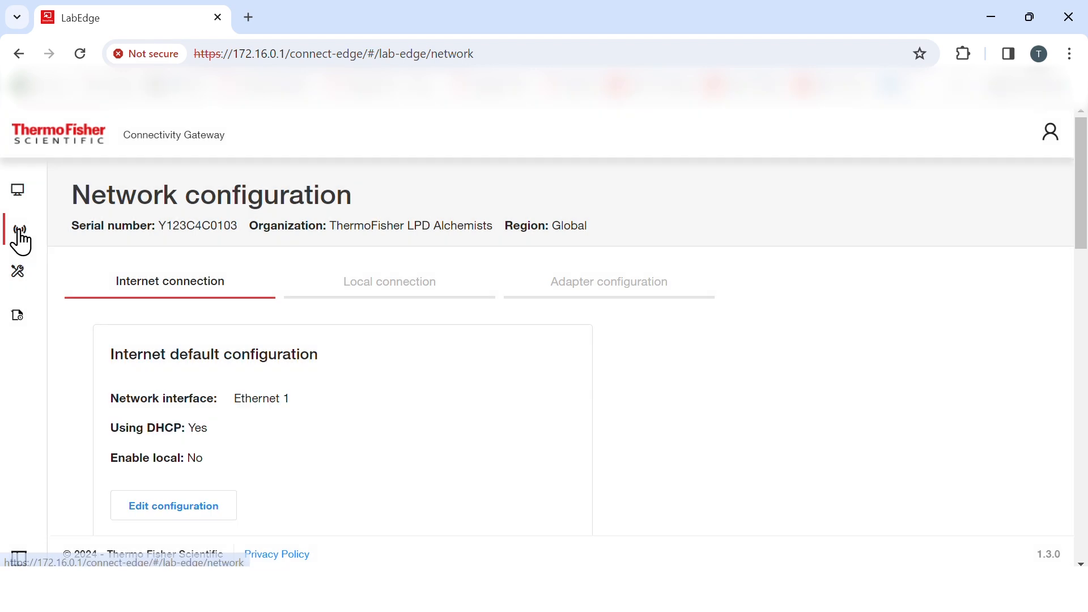
{"action": "scroll", "coordinate": [20, 243], "scroll_direction": "down", "scroll_amount": 2}
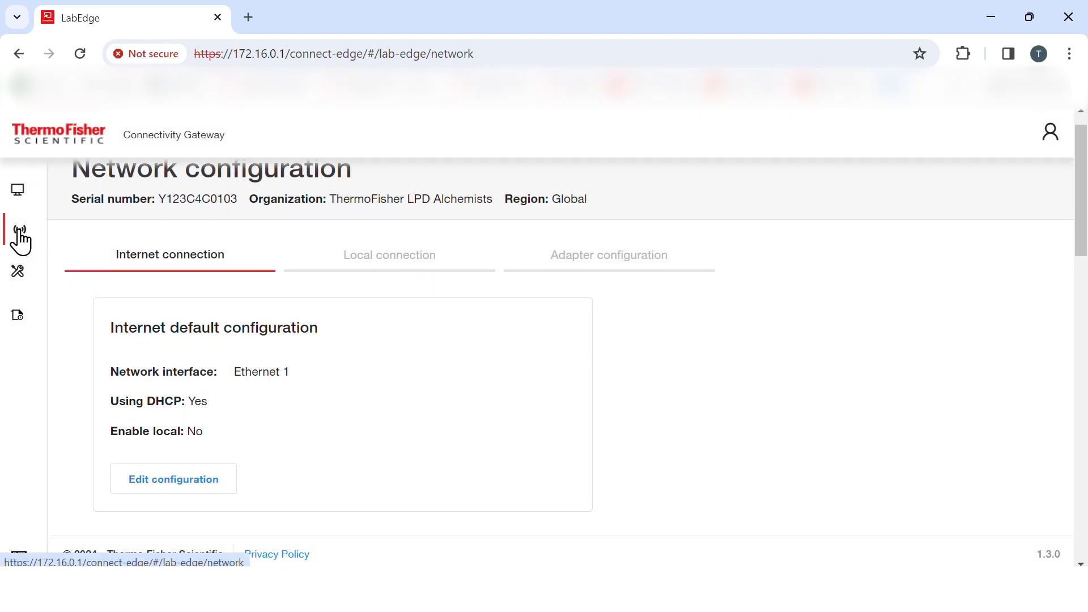
{"action": "scroll", "coordinate": [20, 242], "scroll_direction": "up", "scroll_amount": 1}
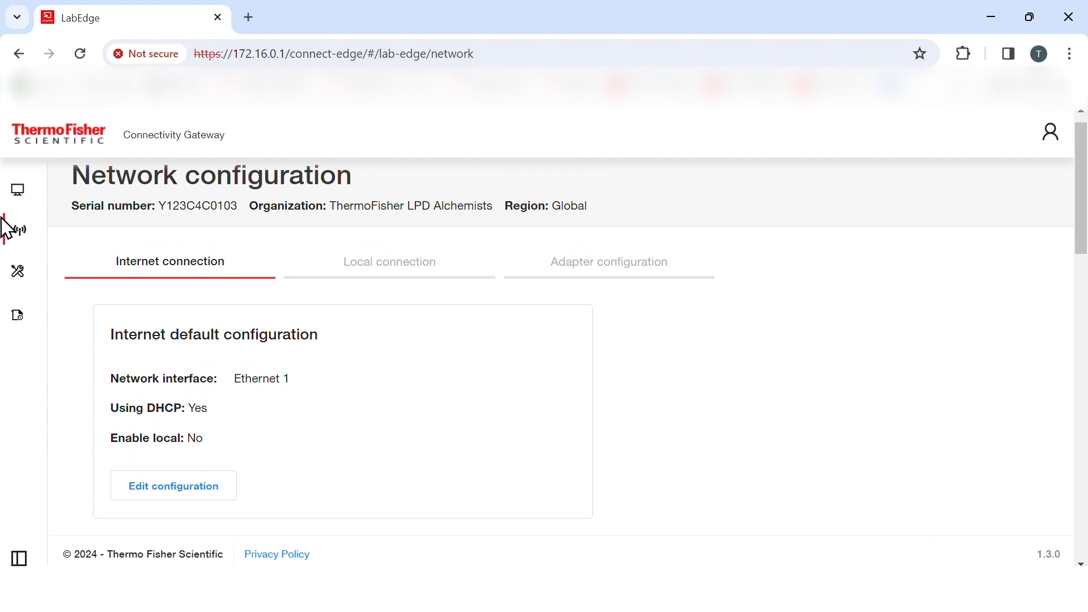
{"action": "left_click", "coordinate": [387, 262]}
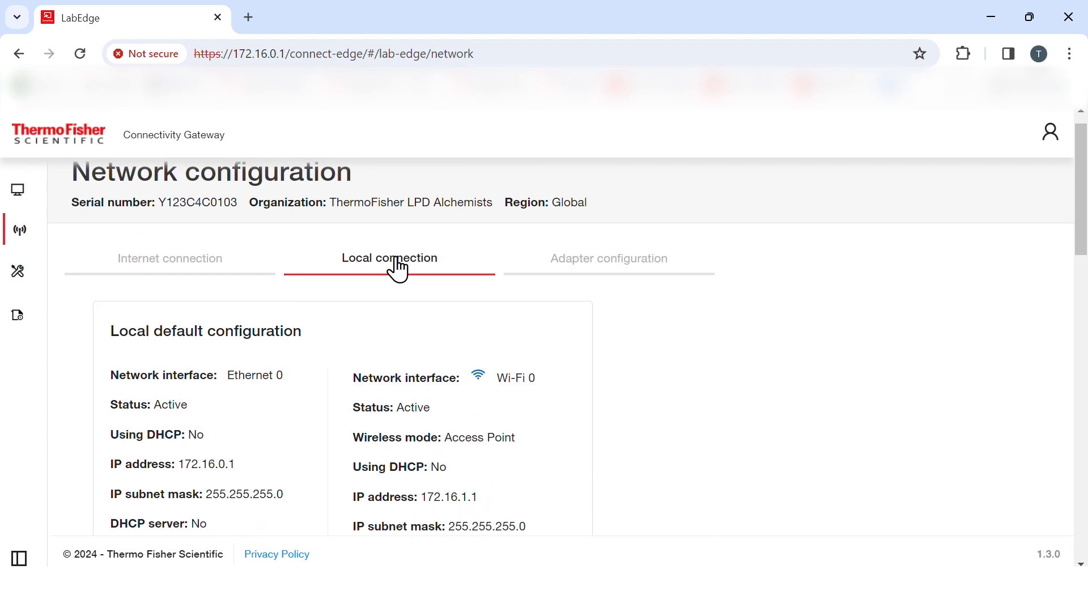
Step: Change the adapter default configuration's network interface to Gateway Wi-Fi and save the changes
{"action": "left_click", "coordinate": [587, 269]}
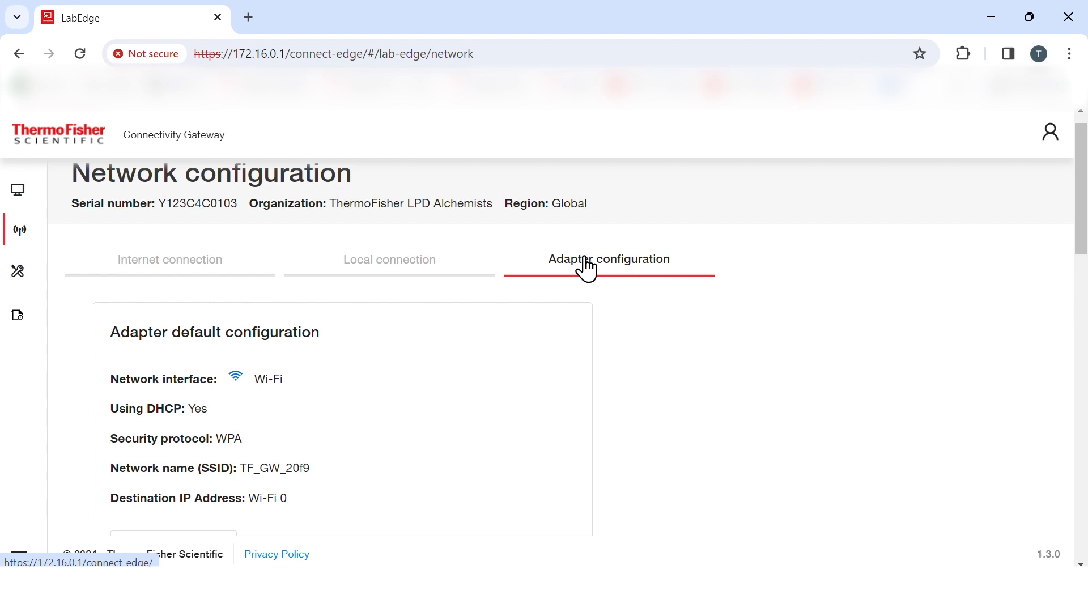
{"action": "scroll", "coordinate": [350, 410], "scroll_direction": "down", "scroll_amount": 2}
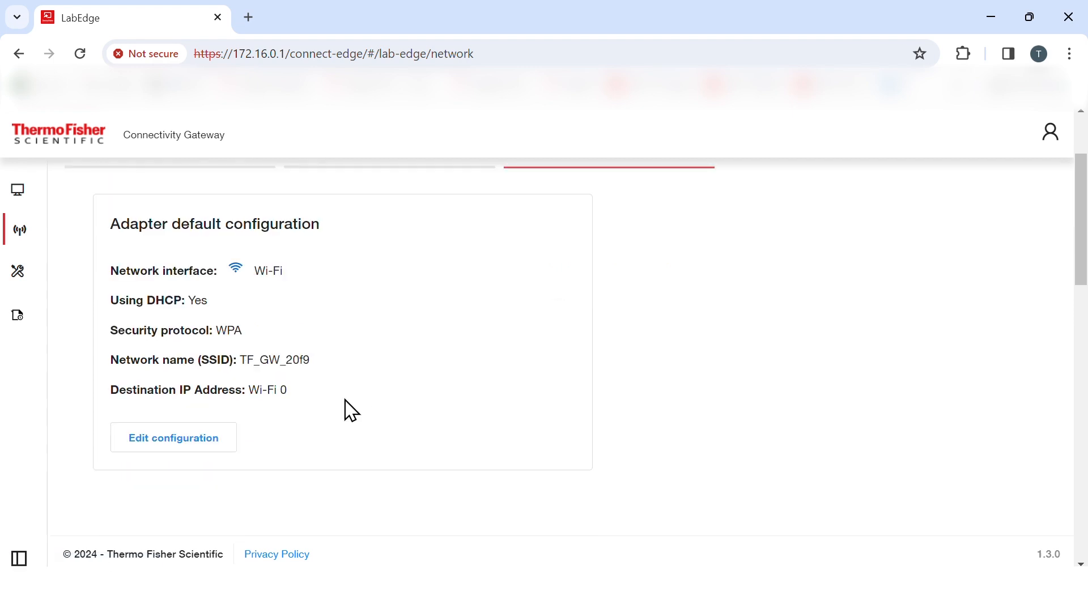
{"action": "left_click", "coordinate": [170, 453]}
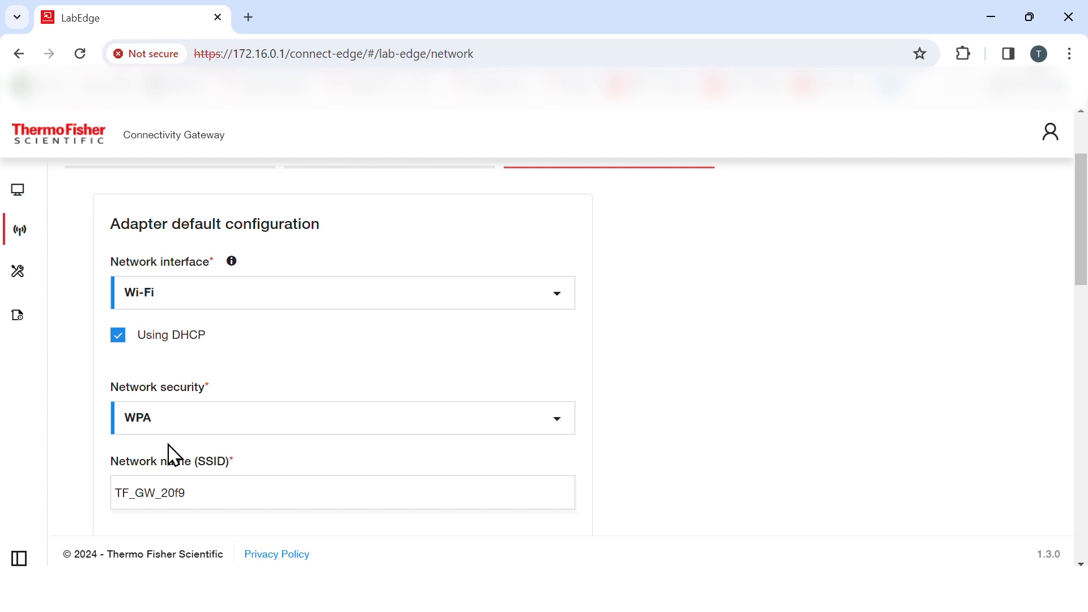
{"action": "left_click", "coordinate": [557, 295]}
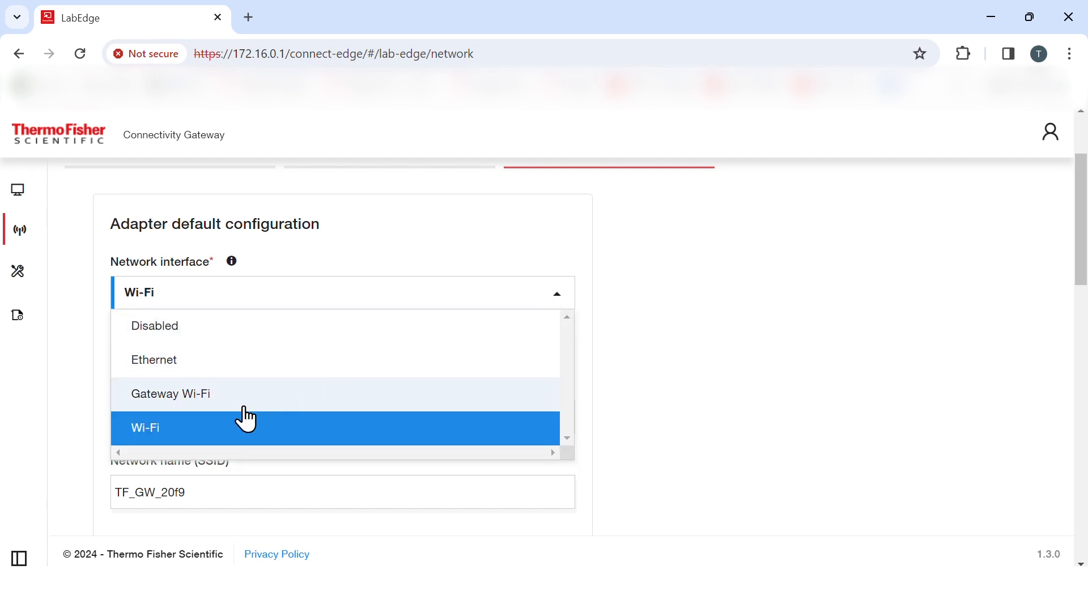
{"action": "left_click", "coordinate": [209, 409]}
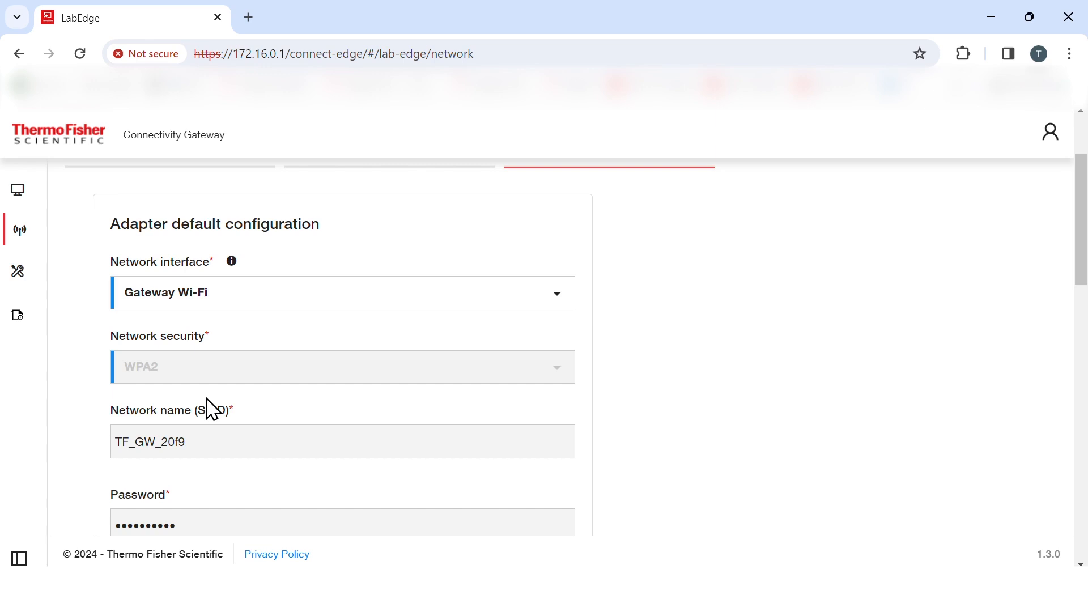
{"action": "scroll", "coordinate": [295, 445], "scroll_direction": "down", "scroll_amount": 2}
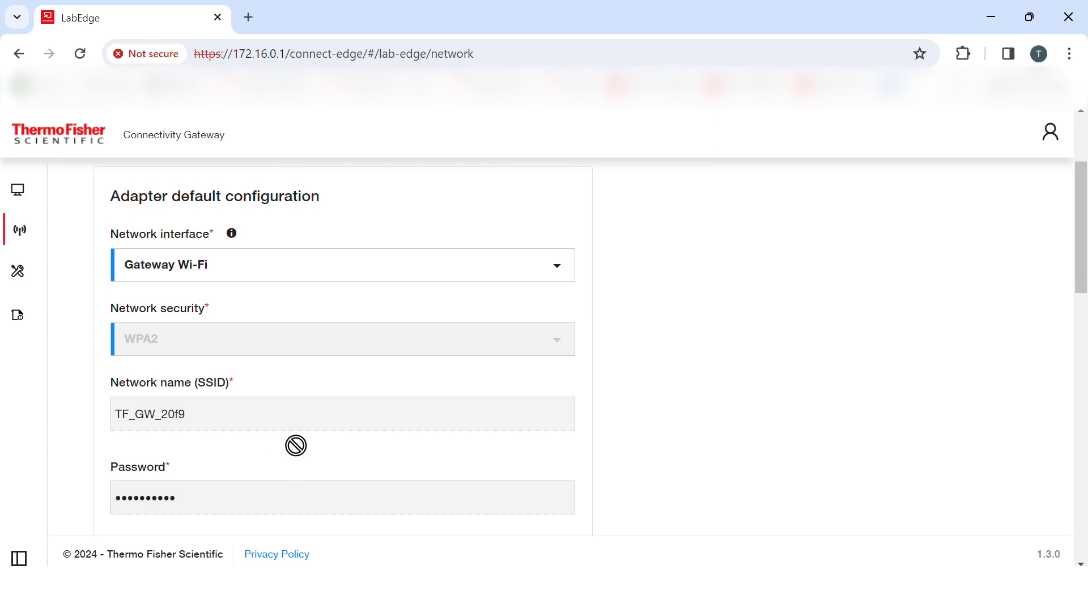
{"action": "scroll", "coordinate": [296, 446], "scroll_direction": "down", "scroll_amount": 2}
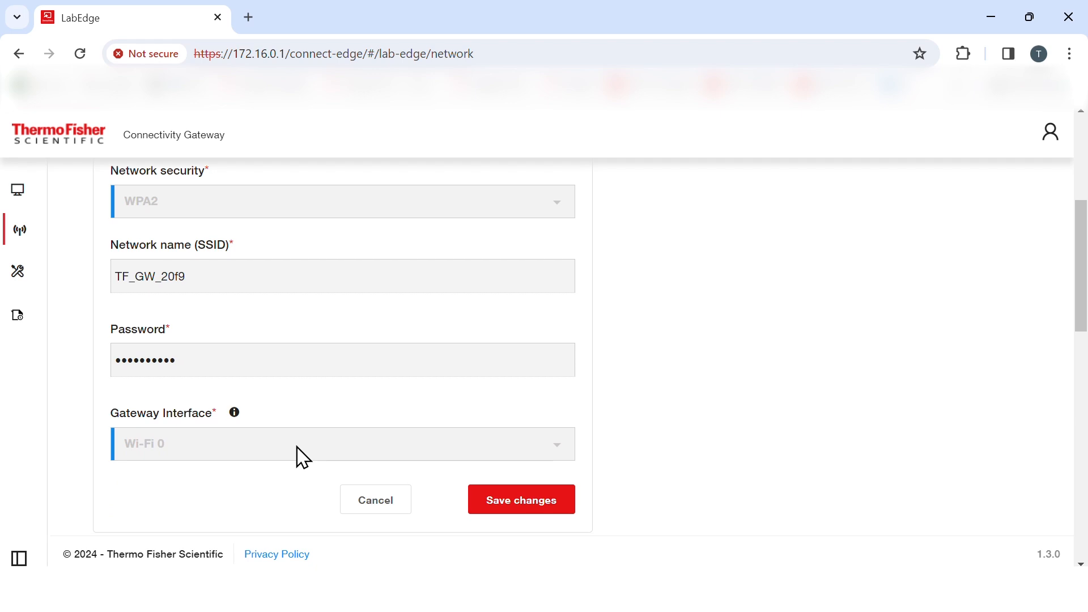
{"action": "left_click", "coordinate": [542, 486]}
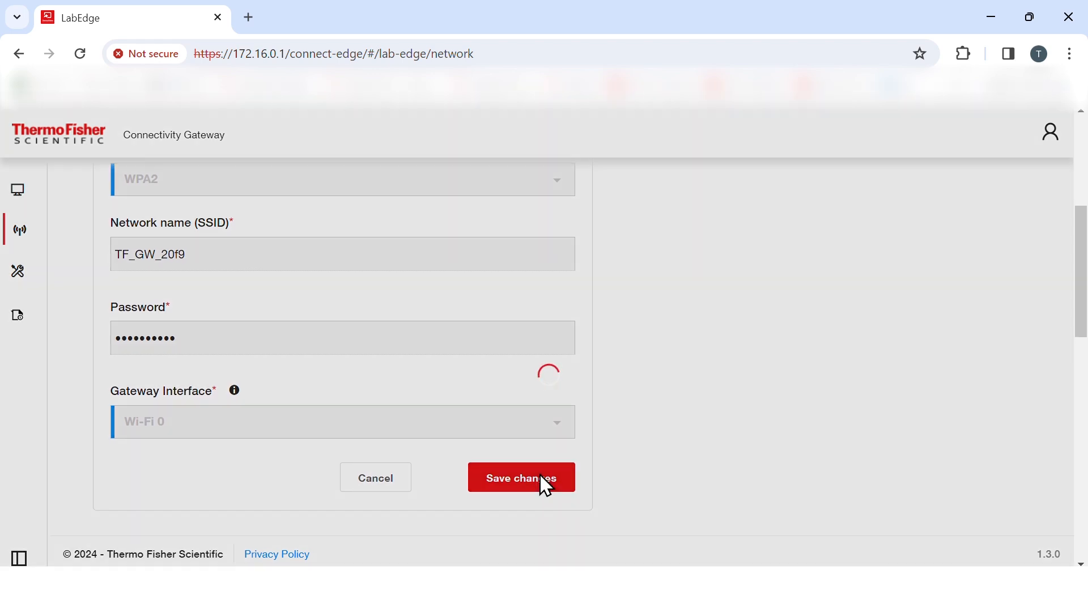